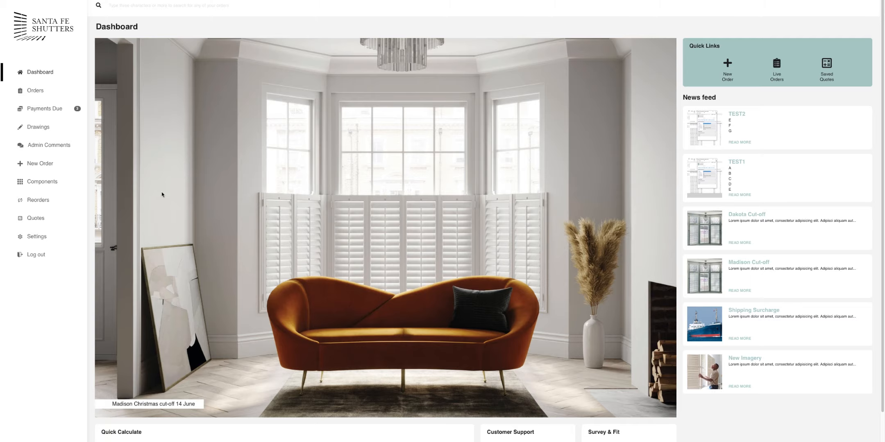
# Create a new order with the reference "Demo Order" and add a shutter to it.
pyautogui.click(51, 165)
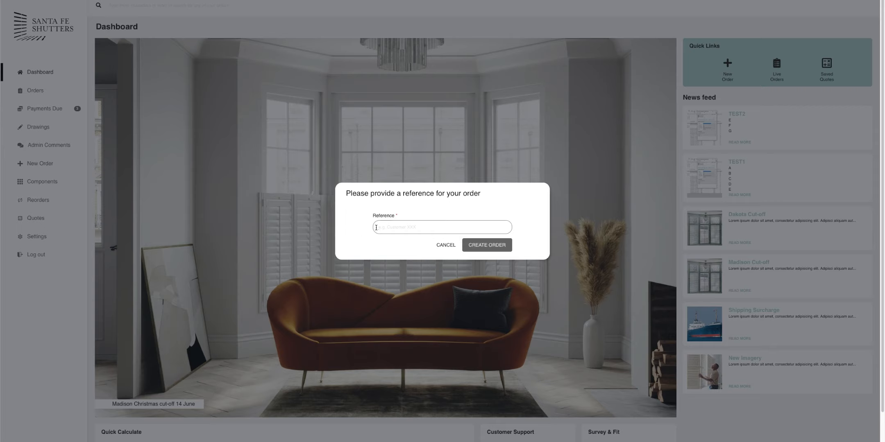
pyautogui.write('Demo Order')
pyautogui.click(491, 246)
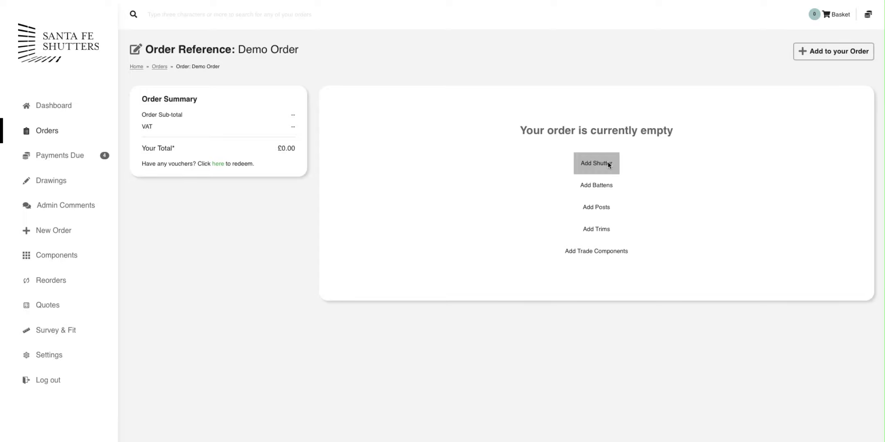
pyautogui.click(608, 162)
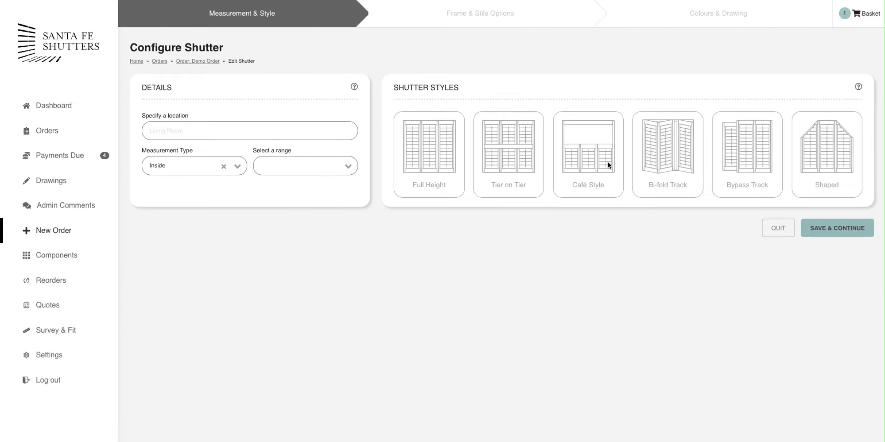
# Set the shutter's location to Living Room, the measurement type to Inside and the range to Madison.
pyautogui.click(293, 134)
pyautogui.write('Living Room')
pyautogui.click(241, 165)
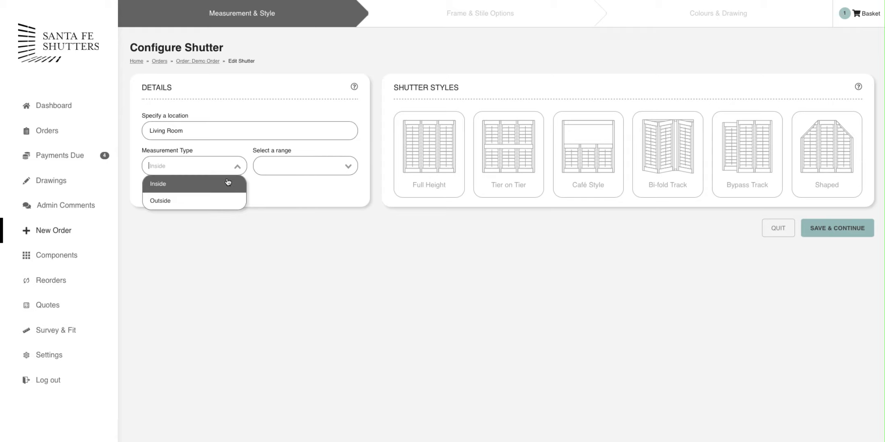
pyautogui.click(228, 182)
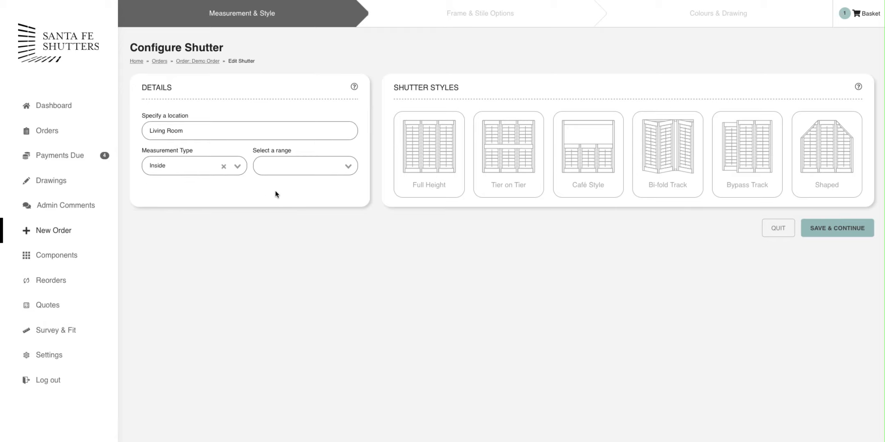
pyautogui.click(351, 170)
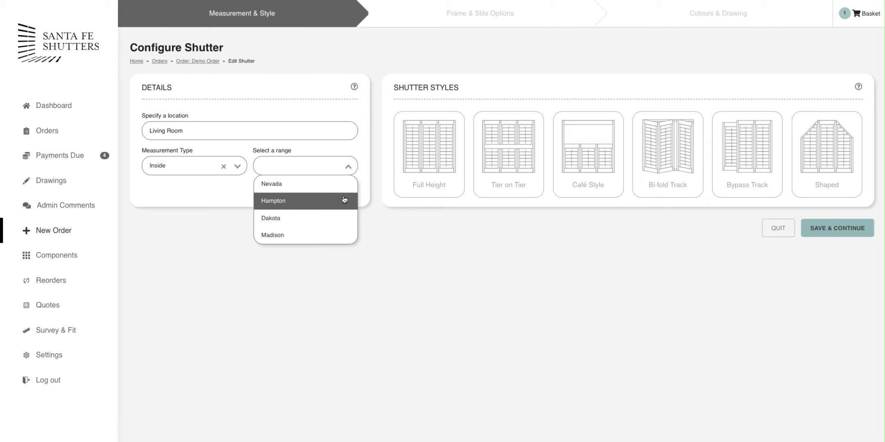
pyautogui.click(341, 233)
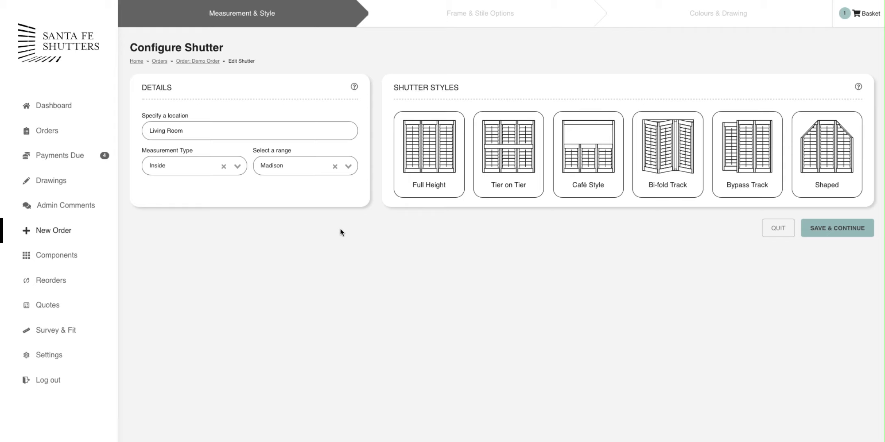
# Choose the Full Height shutter style and set its width to 2100 mm and height to 1600 mm.
pyautogui.click(444, 184)
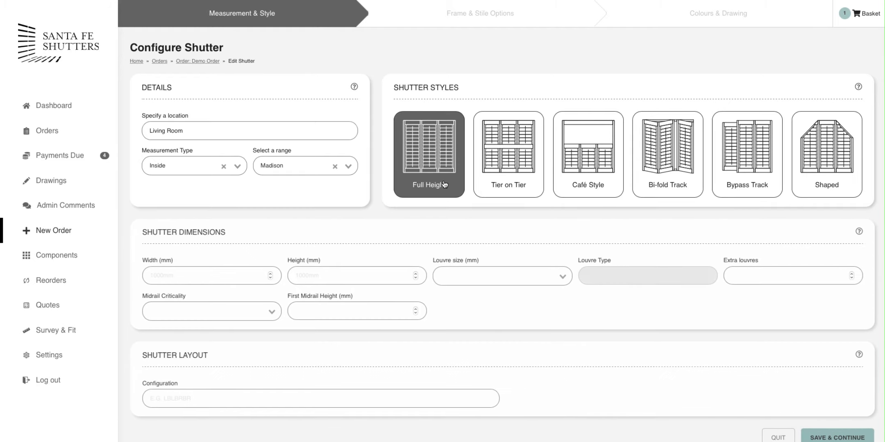
pyautogui.click(218, 282)
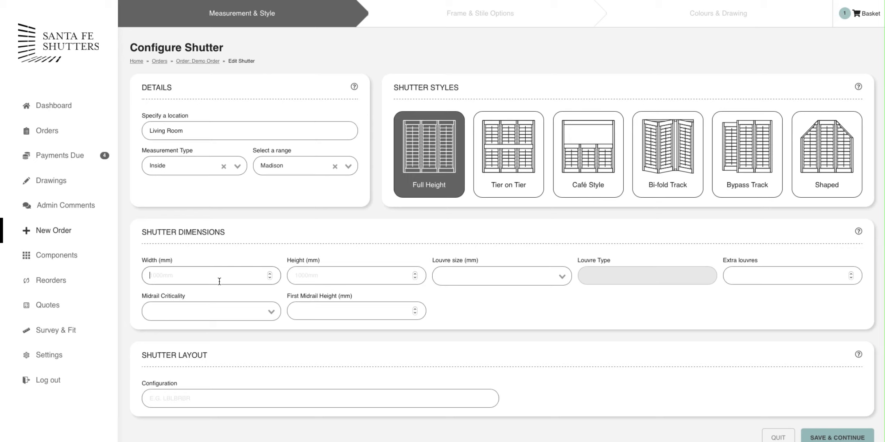
pyautogui.write('2')
pyautogui.write('100')
pyautogui.write('1600')
# Set the louvre size to 76 mm and the louvre type to Elliptical.
pyautogui.click(562, 277)
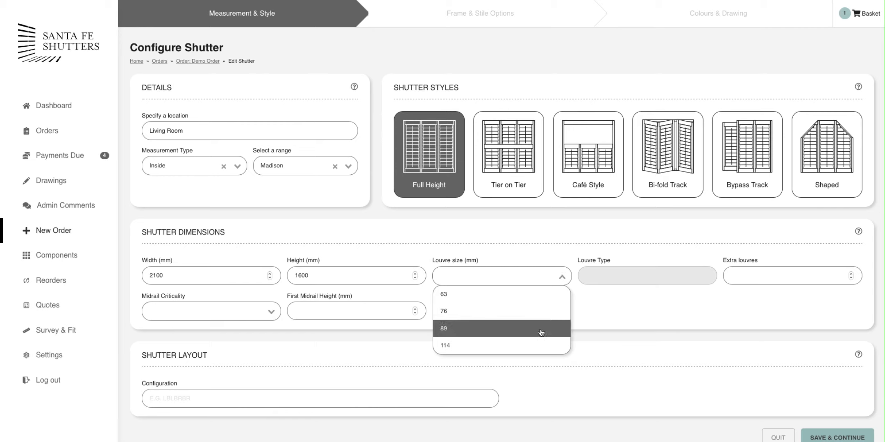
pyautogui.click(540, 319)
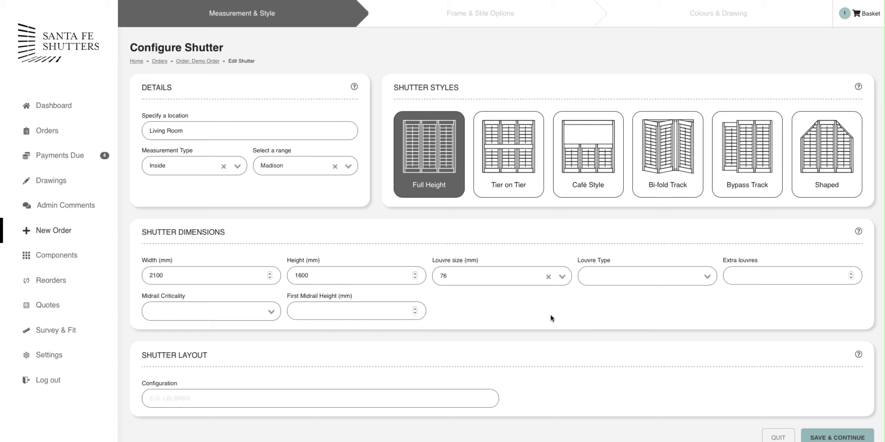
pyautogui.click(706, 278)
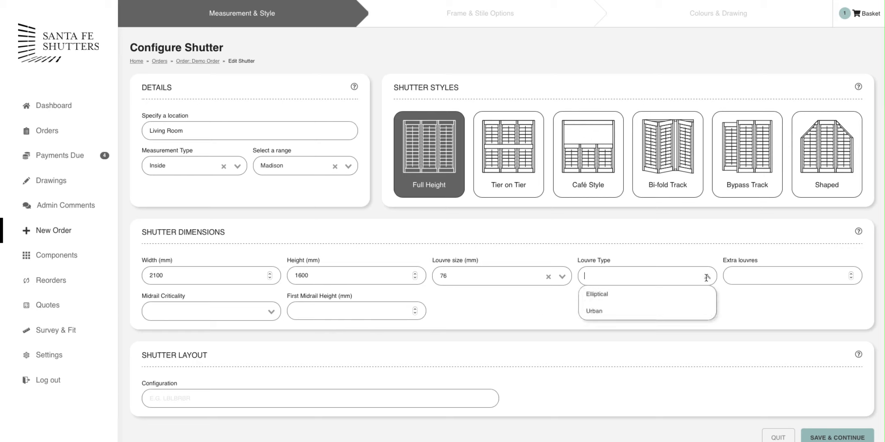
pyautogui.click(697, 301)
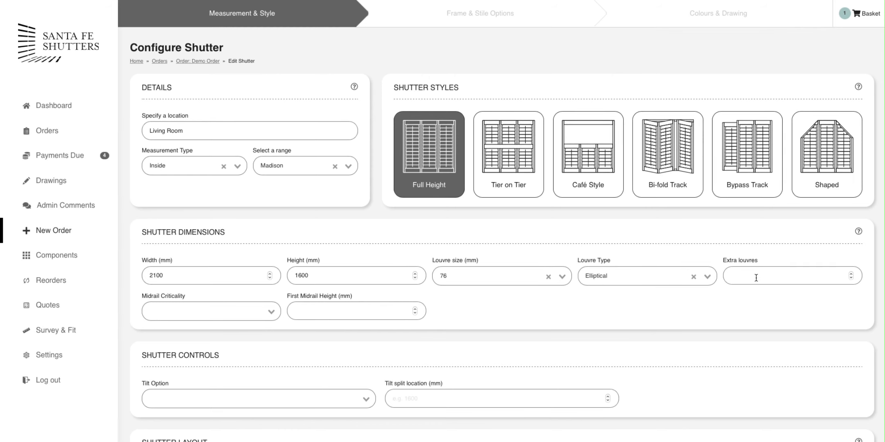
# Consult the shutter dimensions help, and set a Standard midrail with a first midrail height of 800 mm.
pyautogui.click(270, 313)
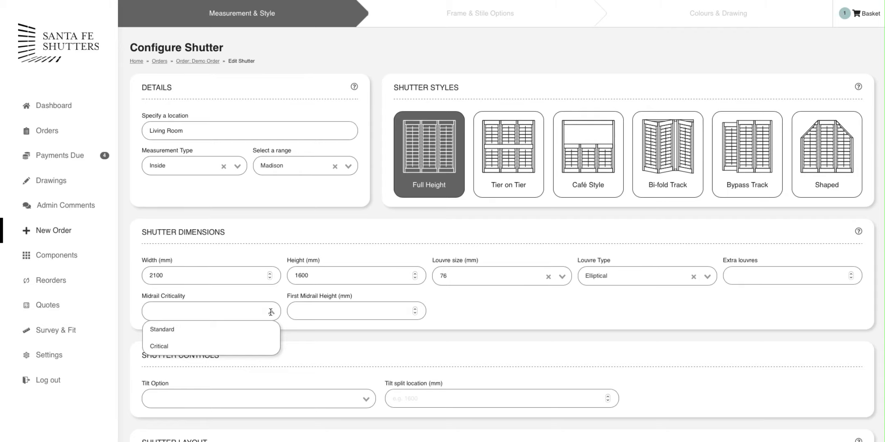
pyautogui.click(859, 232)
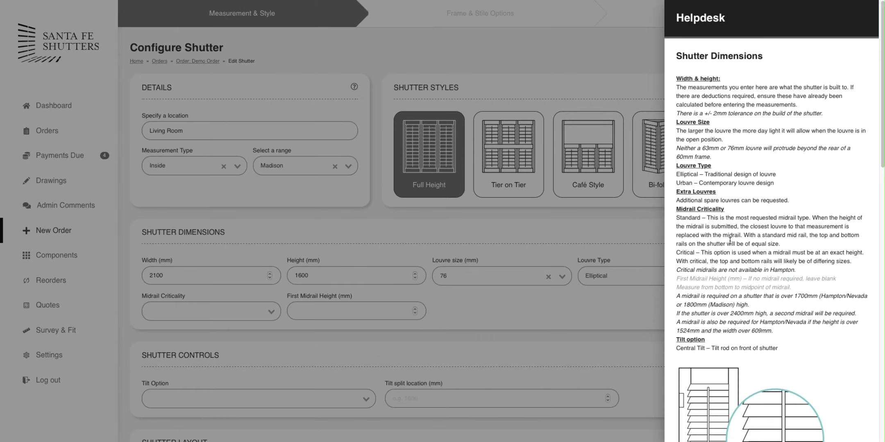
pyautogui.click(417, 233)
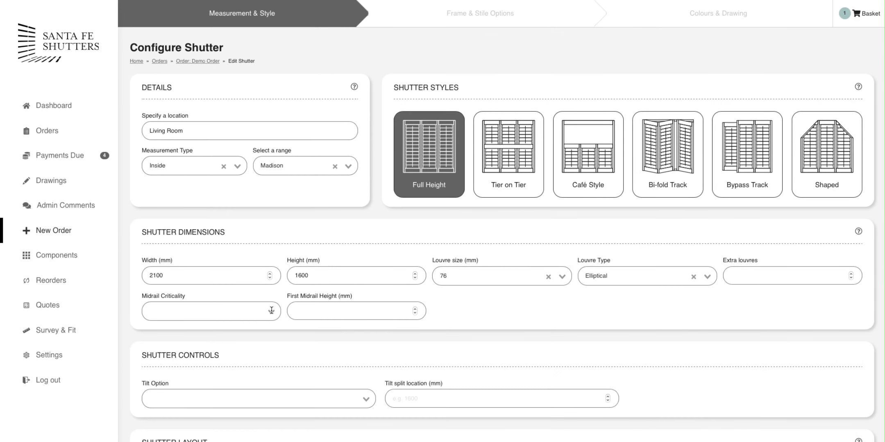
pyautogui.click(271, 310)
pyautogui.click(160, 330)
pyautogui.click(340, 309)
pyautogui.write('800')
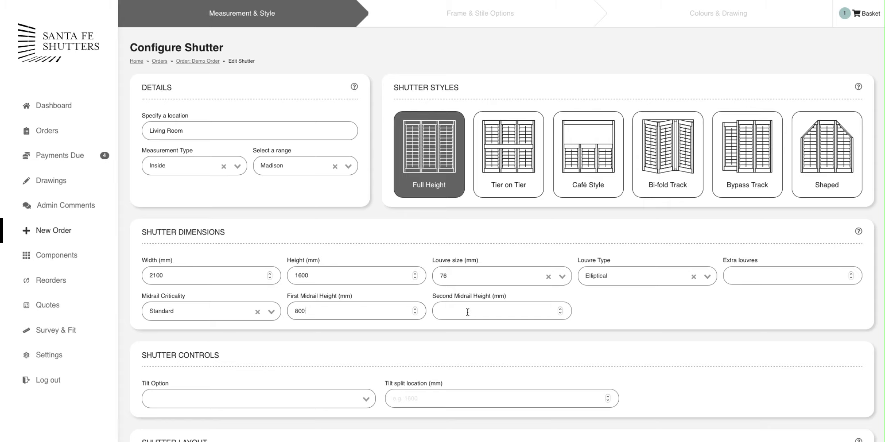
# Set the tilt option to Off-set Tilt and enter LBRBR as the shutter layout configuration.
pyautogui.scroll(-3, 468, 312)
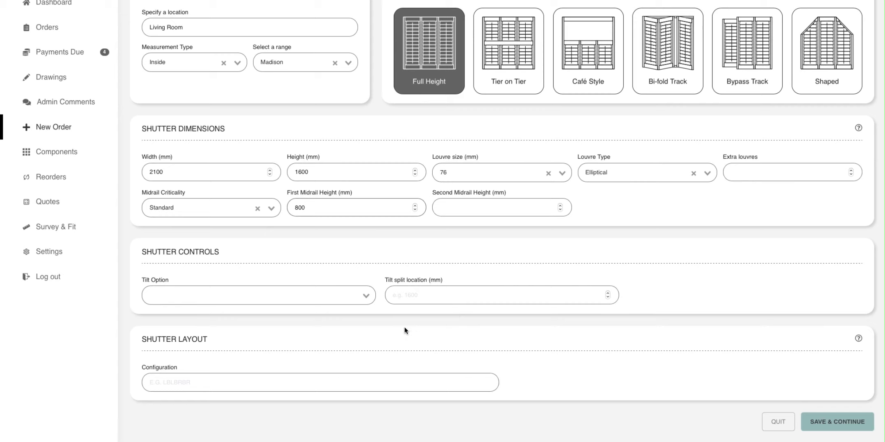
pyautogui.click(366, 296)
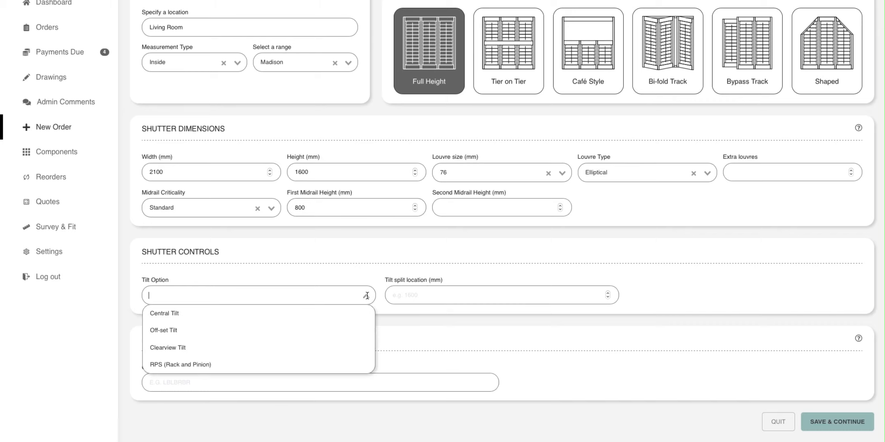
pyautogui.click(342, 339)
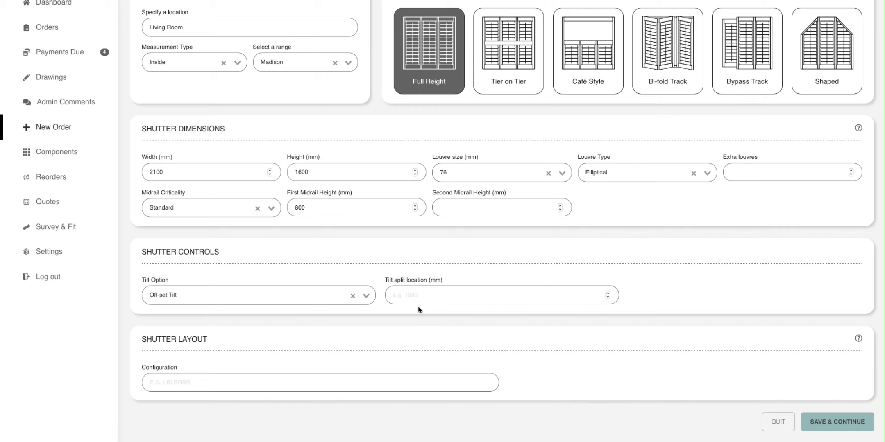
pyautogui.click(365, 379)
pyautogui.write('LBRB')
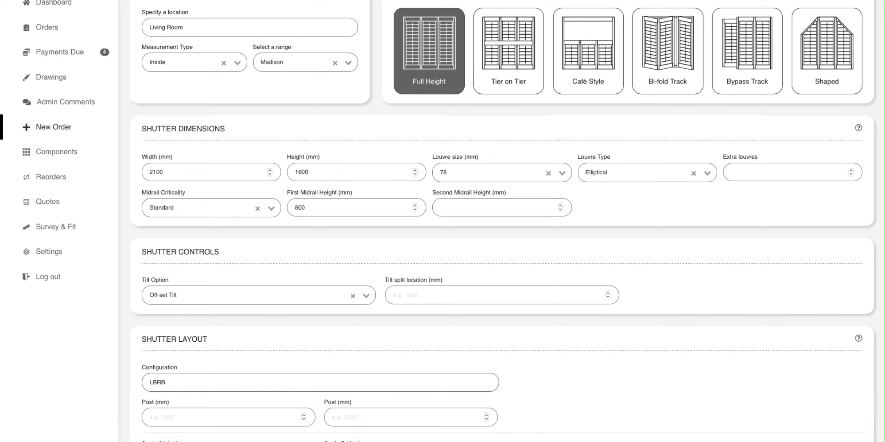
pyautogui.write('R')
# Check the shutter layout help, set the posts to 700 and 1400 mm, and save with both bay angles entered, the second as 132 degrees.
pyautogui.scroll(-3, 365, 379)
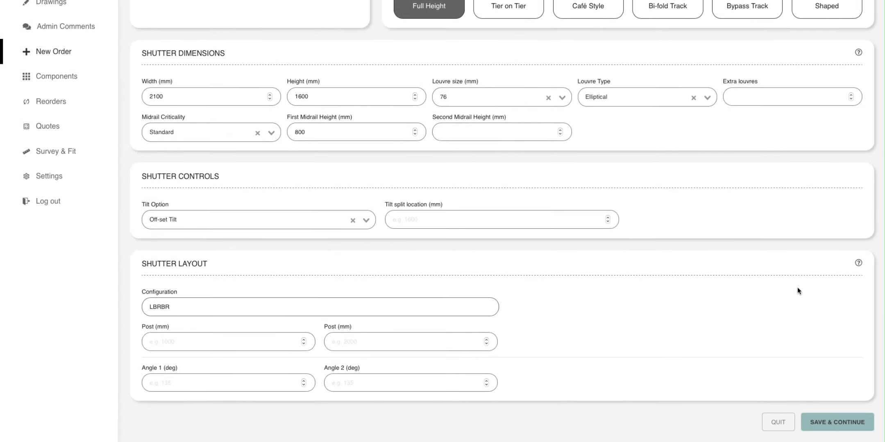
pyautogui.click(858, 264)
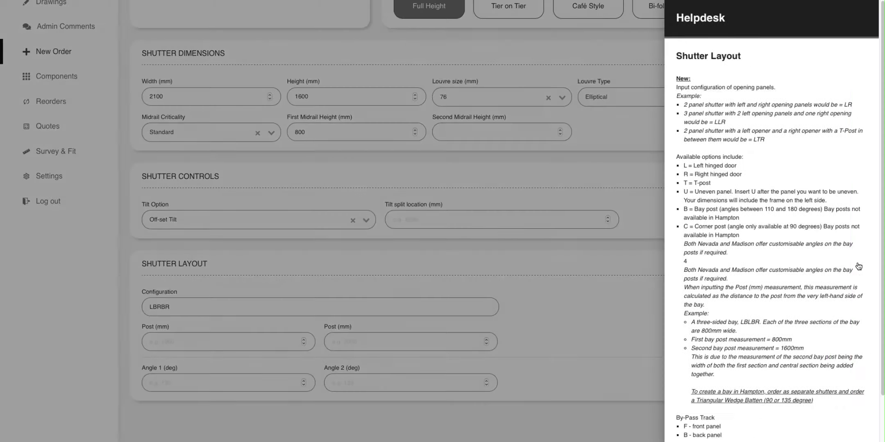
pyautogui.click(597, 322)
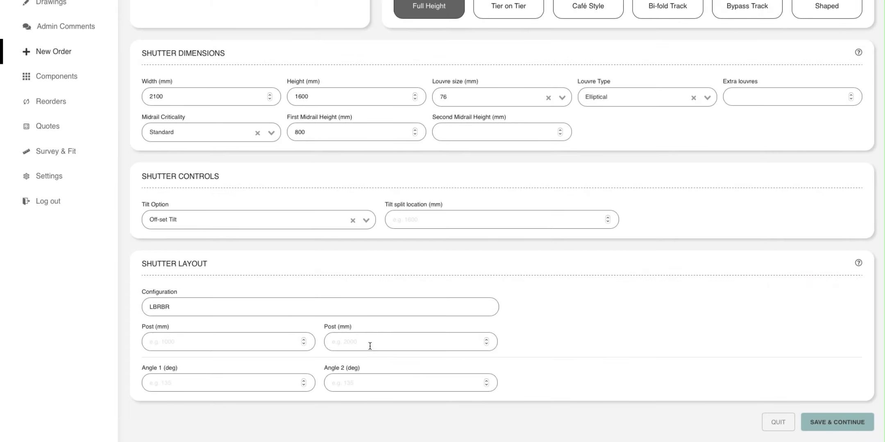
pyautogui.click(263, 344)
pyautogui.write('700')
pyautogui.write('1400')
pyautogui.write('39')
pyautogui.press('Tab')
pyautogui.write('132')
pyautogui.click(841, 423)
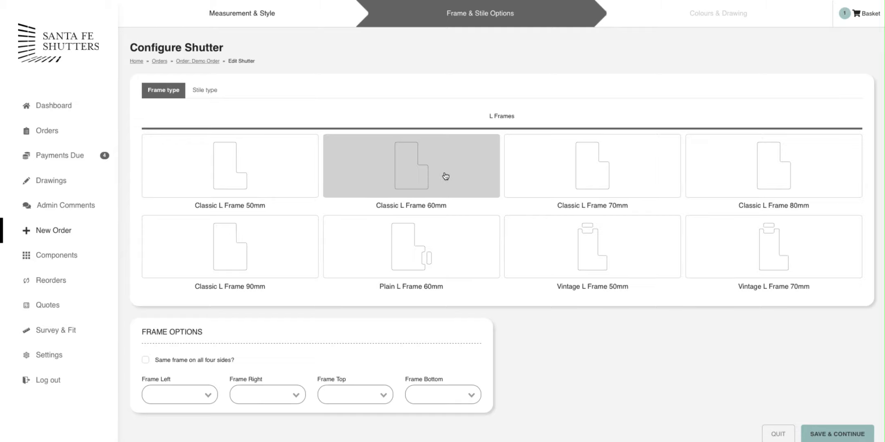
# Select the Classic L Frame 60mm and the 38mm Flat Butt Stile, with the same frame on all four sides.
pyautogui.click(445, 176)
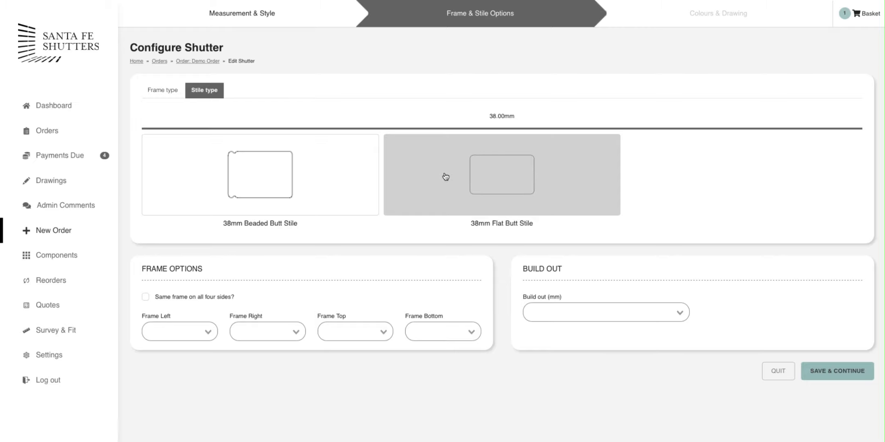
pyautogui.click(445, 177)
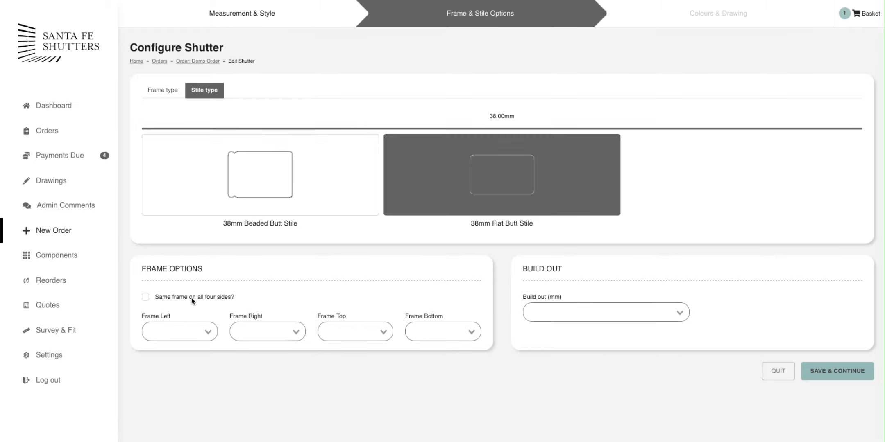
pyautogui.click(145, 297)
# Try the bottom frame option as No and set it back to Yes.
pyautogui.click(472, 332)
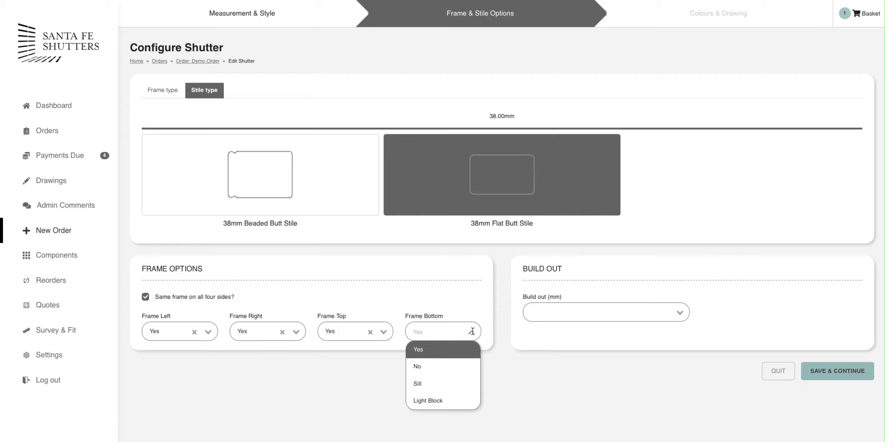
pyautogui.click(463, 373)
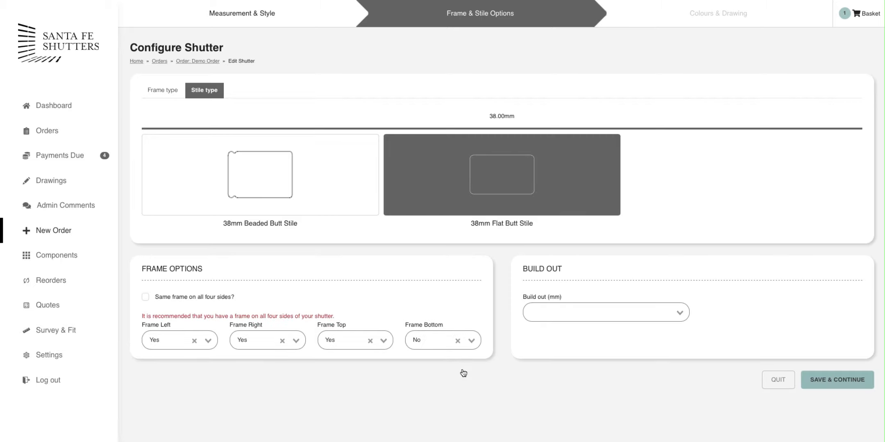
pyautogui.click(472, 340)
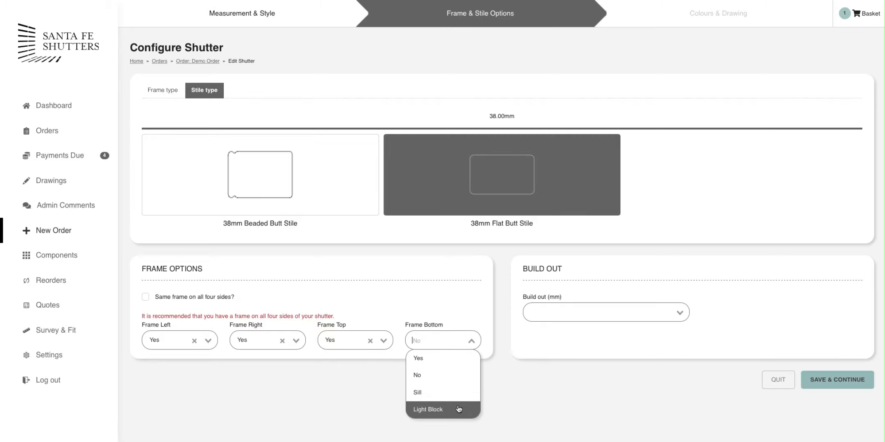
pyautogui.click(461, 358)
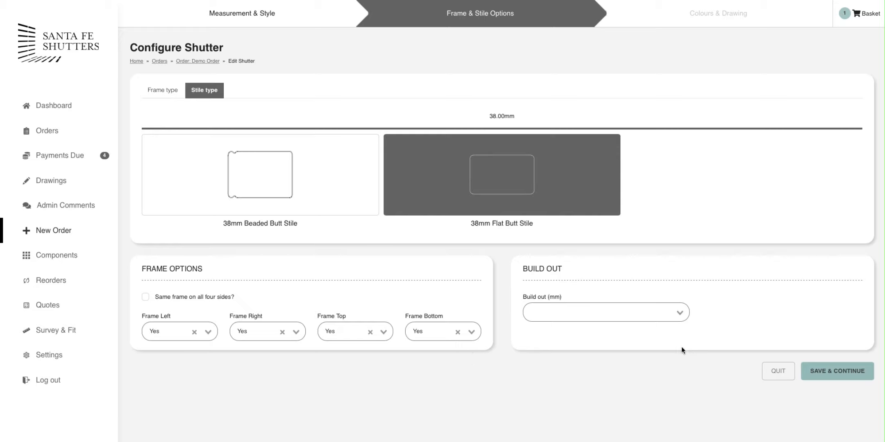
# Review the build-out depths without choosing one, and save the frame and stile options to continue to the colours.
pyautogui.click(681, 314)
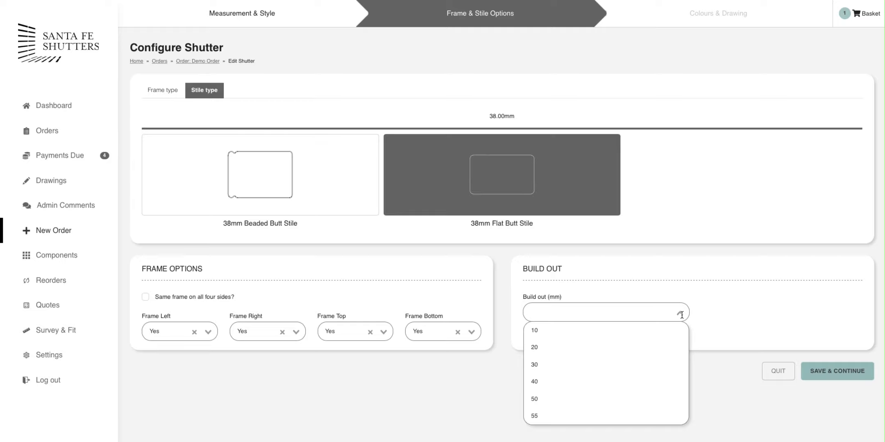
pyautogui.click(681, 315)
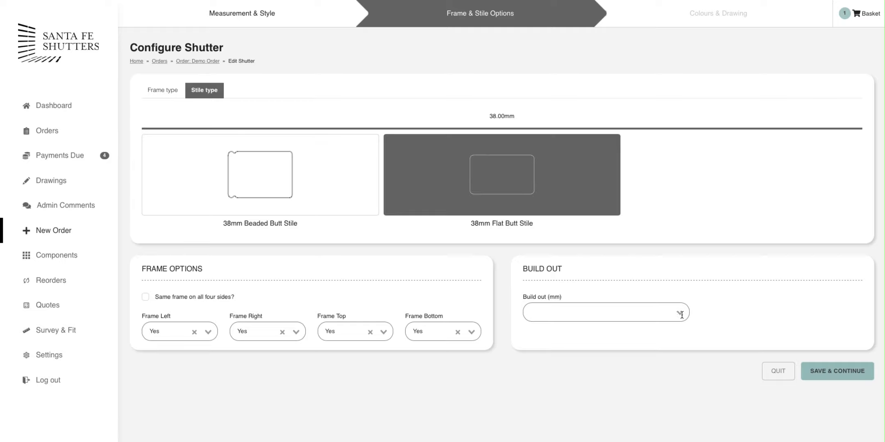
pyautogui.click(816, 373)
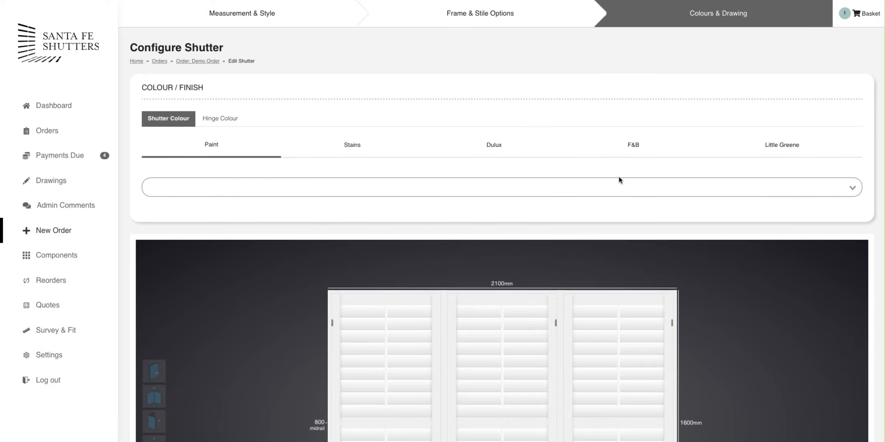
# Set the shutter colour to the Pure paint and the hinge colour to Natural White.
pyautogui.click(854, 189)
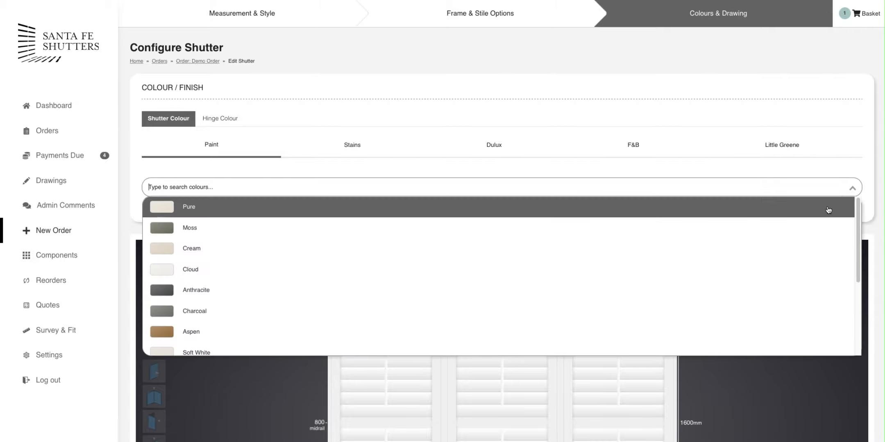
pyautogui.click(821, 211)
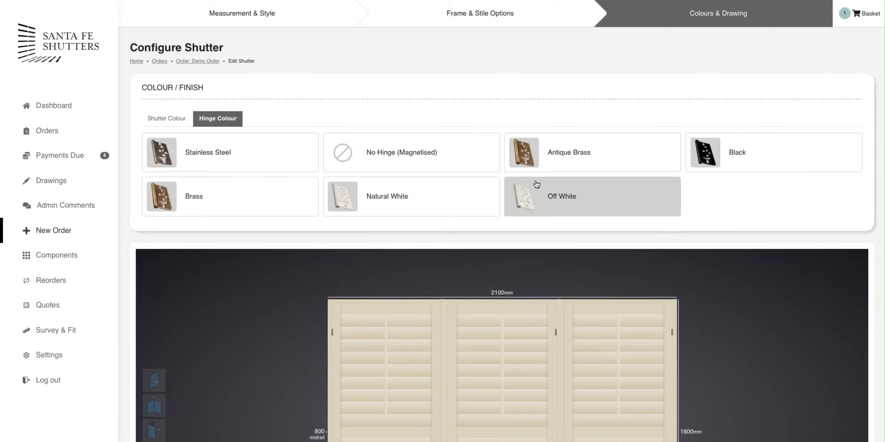
pyautogui.click(392, 191)
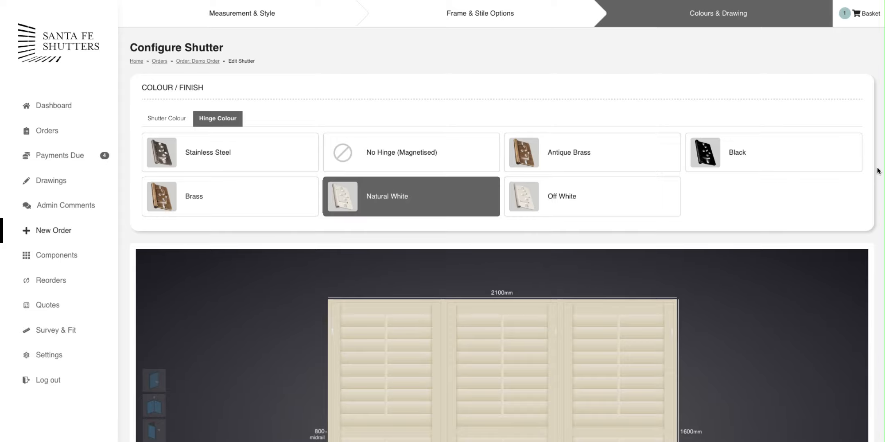
# Inspect the shutter drawing with louvres and doors opened, bay angles applied, and from the top and front views, and close the doors again.
pyautogui.scroll(-5, 502, 222)
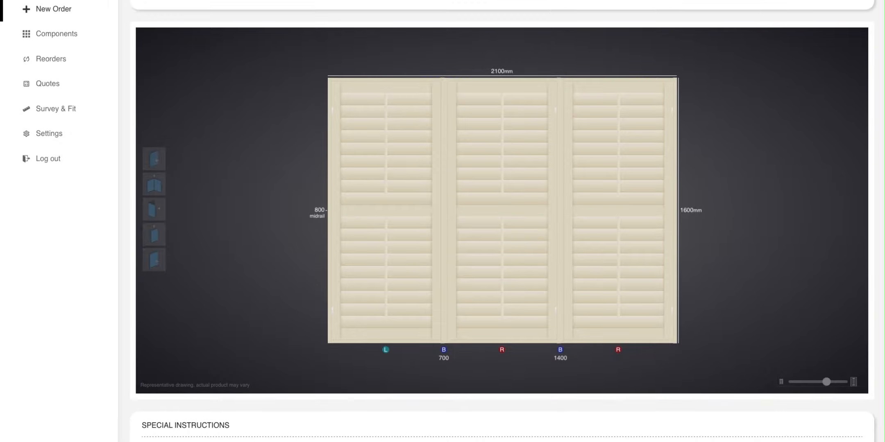
pyautogui.click(154, 161)
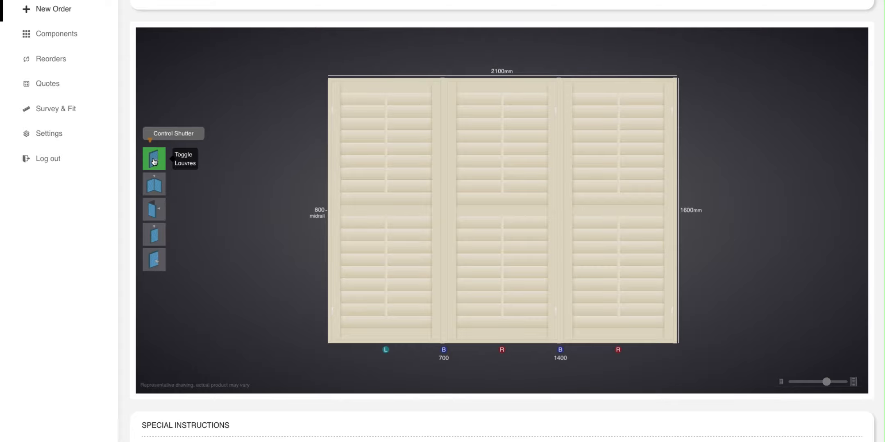
pyautogui.click(160, 182)
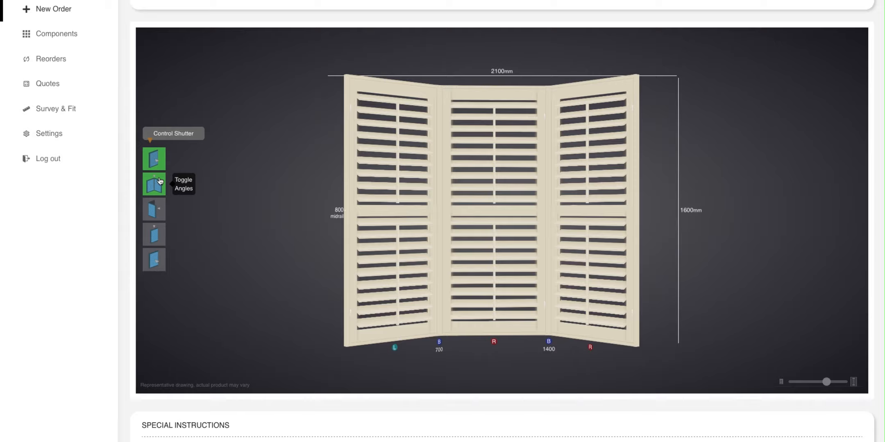
pyautogui.click(154, 211)
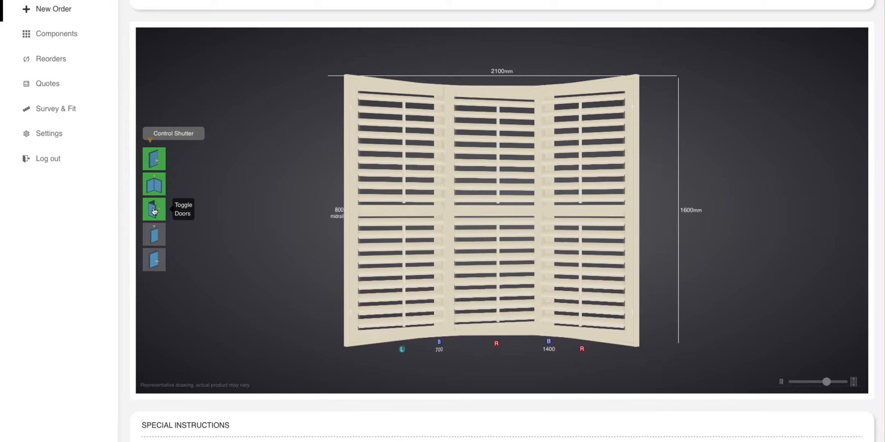
pyautogui.click(153, 234)
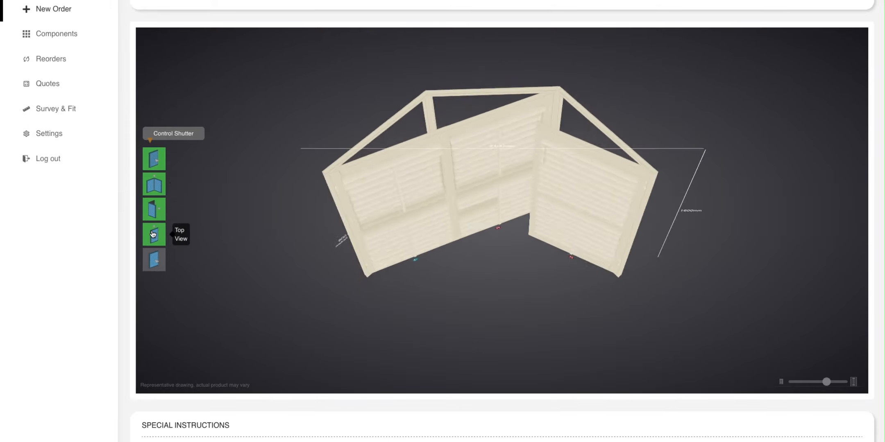
pyautogui.click(153, 259)
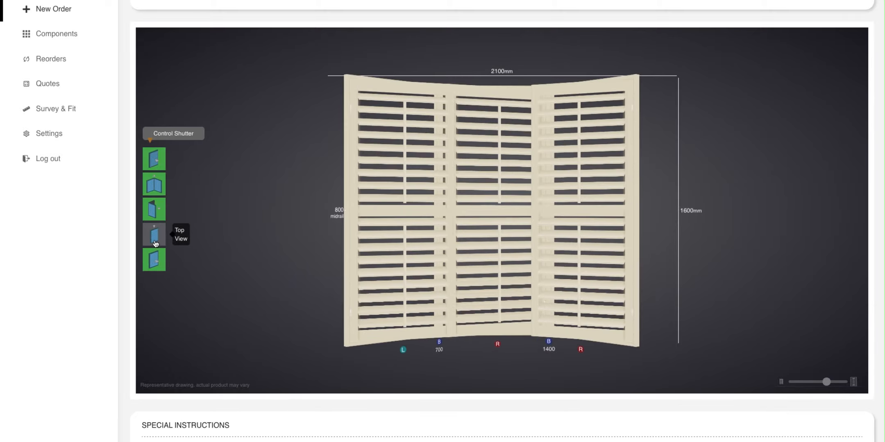
pyautogui.click(158, 212)
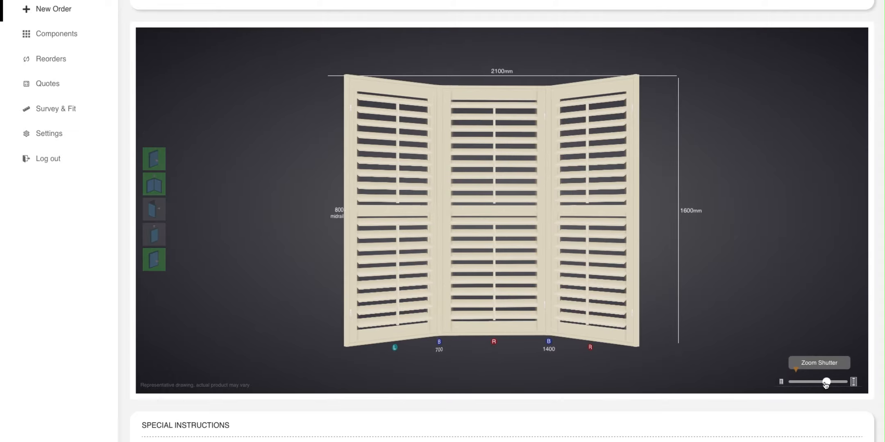
# Zoom out and tilt the shutter drawing slightly, and save the shutter to the order without special instructions.
pyautogui.moveTo(826, 384); pyautogui.dragTo(821, 383)
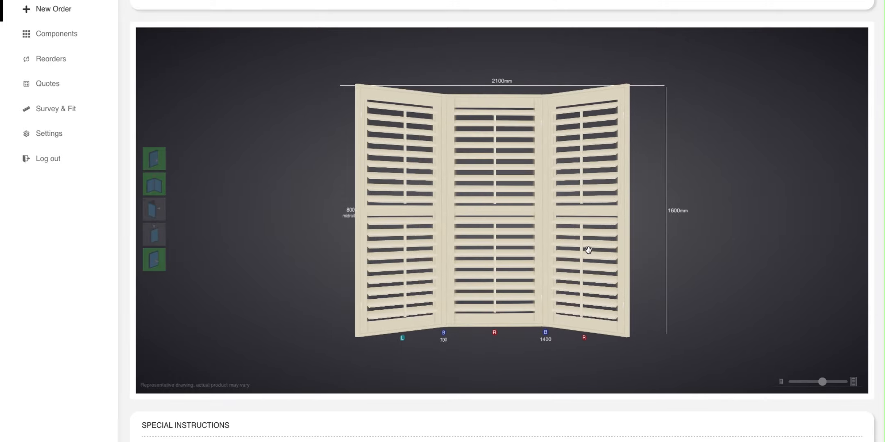
pyautogui.moveTo(560, 256); pyautogui.dragTo(576, 241)
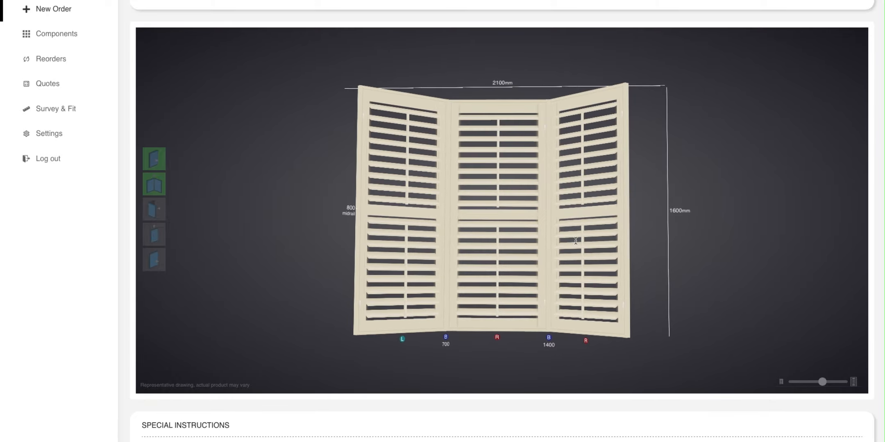
pyautogui.scroll(-3, 816, 247)
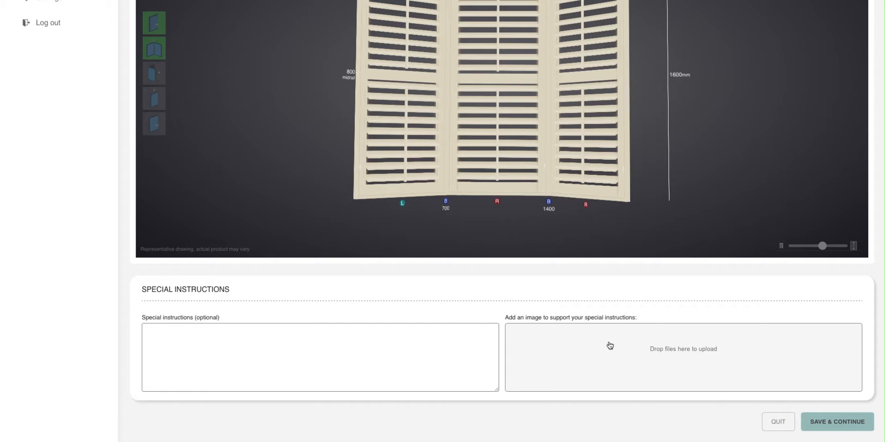
pyautogui.click(831, 420)
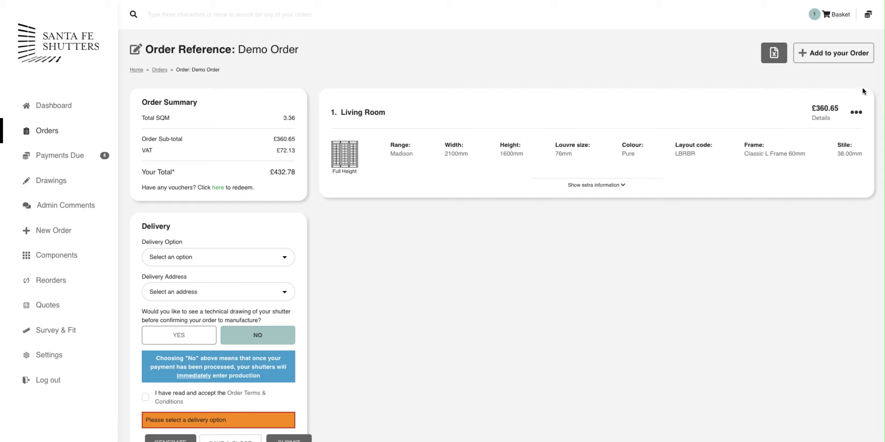
# Review the actions available for the Living Room shutter, and expand its extra information to check the specification before collapsing it.
pyautogui.click(850, 55)
pyautogui.click(854, 113)
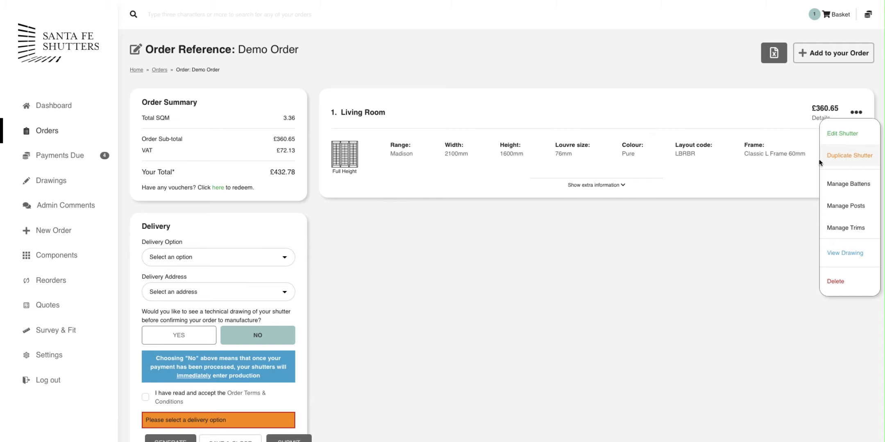
pyautogui.click(758, 235)
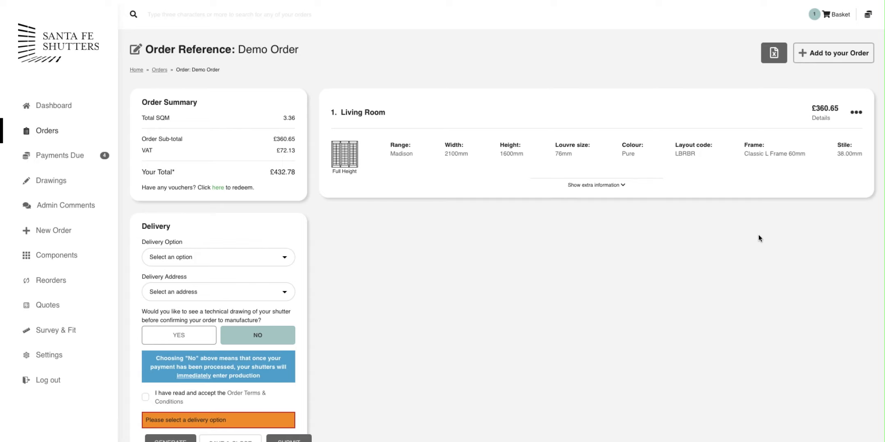
pyautogui.click(623, 187)
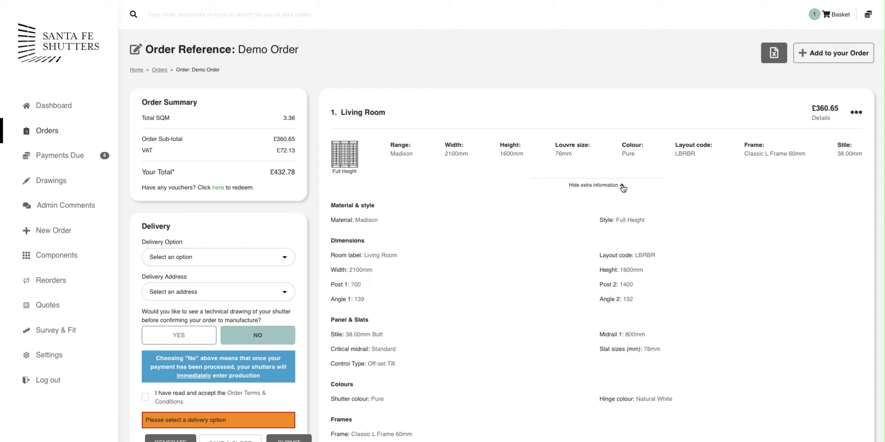
pyautogui.click(623, 187)
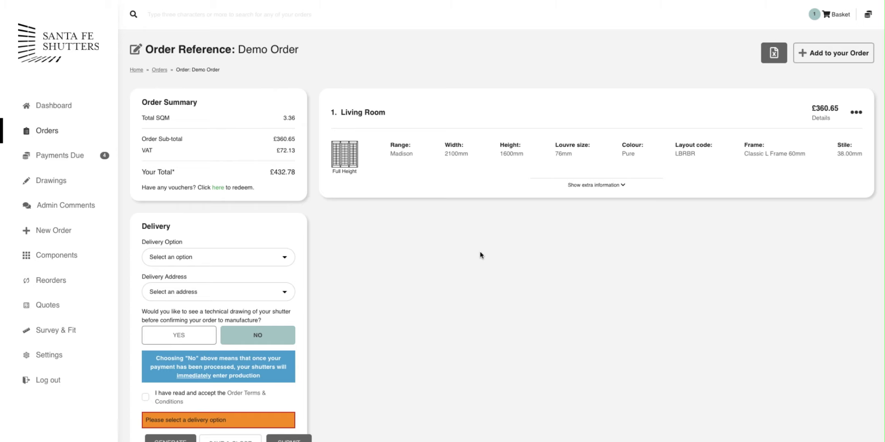
# Choose Standard delivery to the saved delivery address and request a technical drawing before manufacture.
pyautogui.click(286, 258)
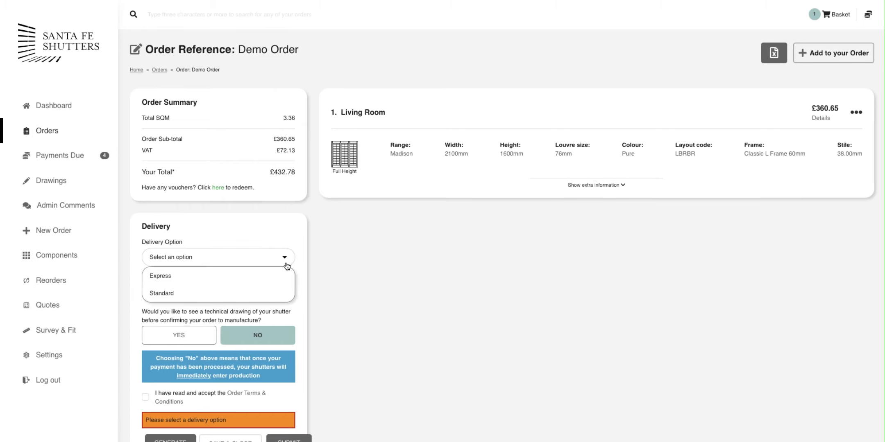
pyautogui.click(279, 292)
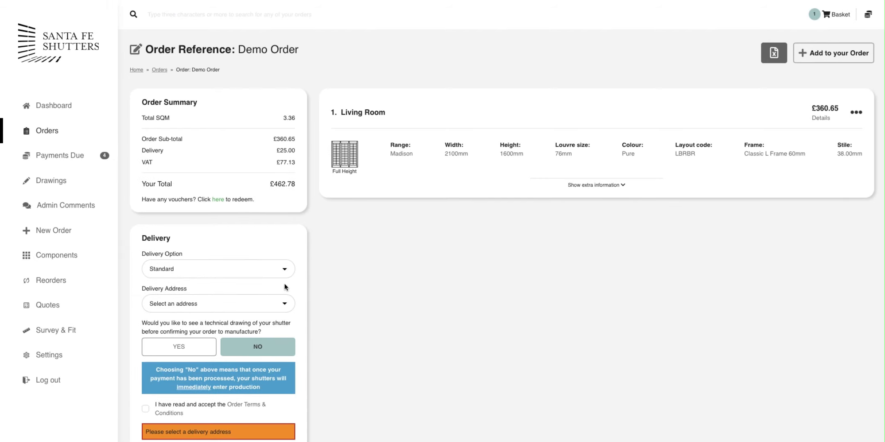
pyautogui.click(286, 304)
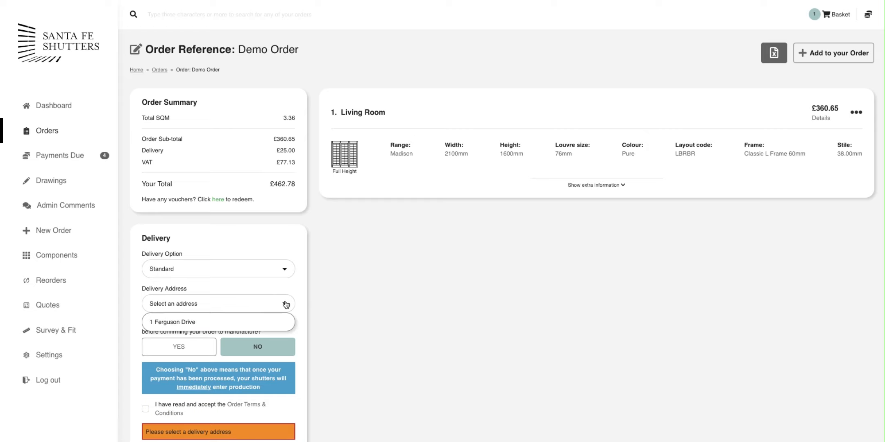
pyautogui.click(266, 324)
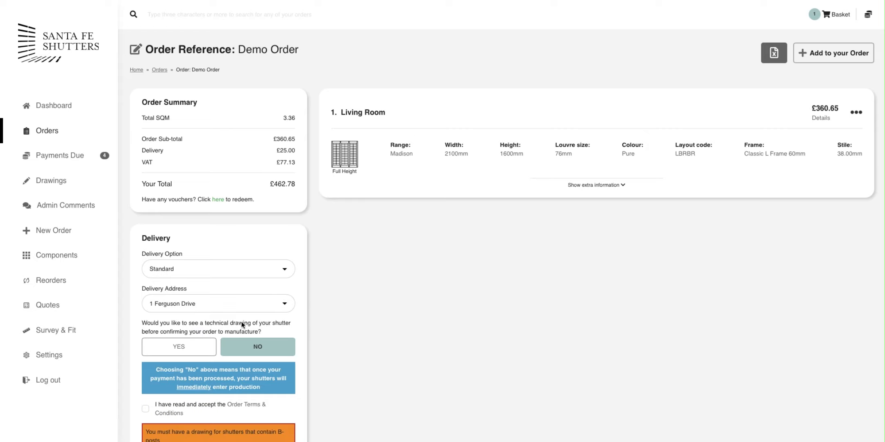
pyautogui.click(204, 347)
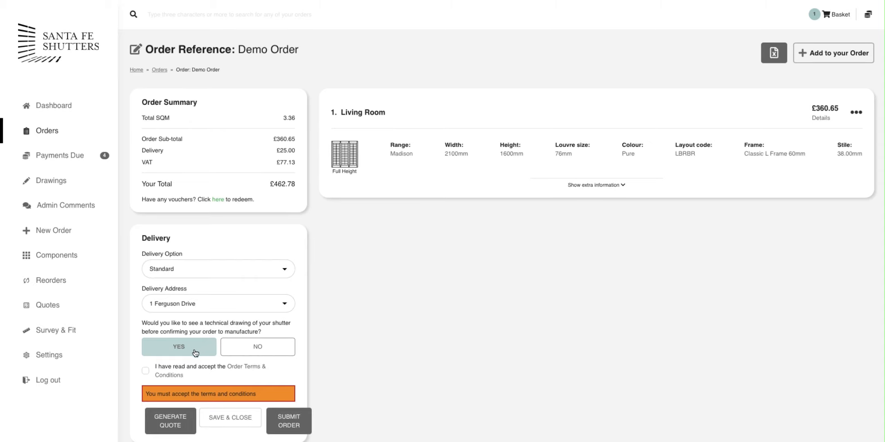
# Accept the order terms and conditions and submit the order.
pyautogui.click(146, 371)
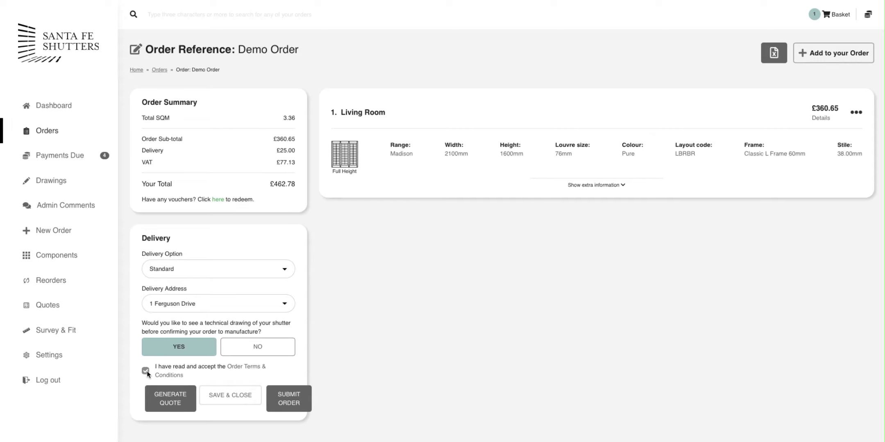
pyautogui.click(307, 403)
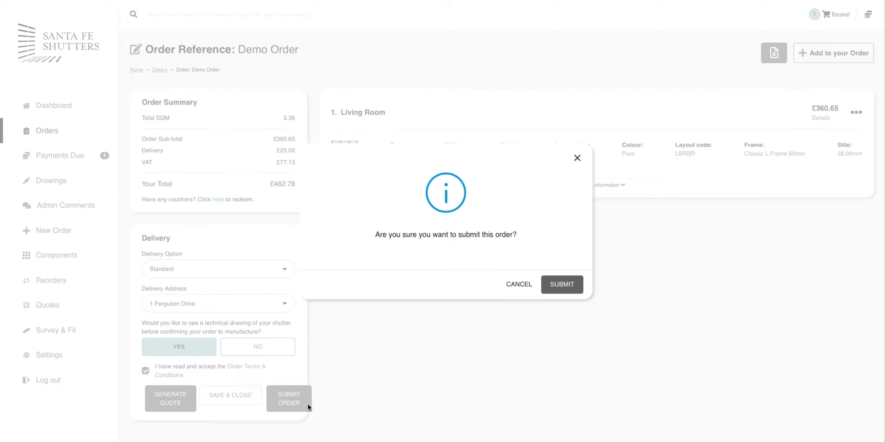
pyautogui.click(575, 289)
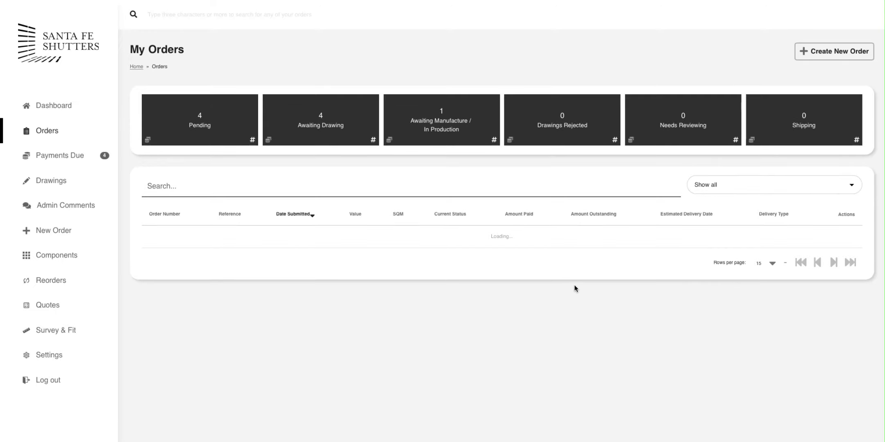